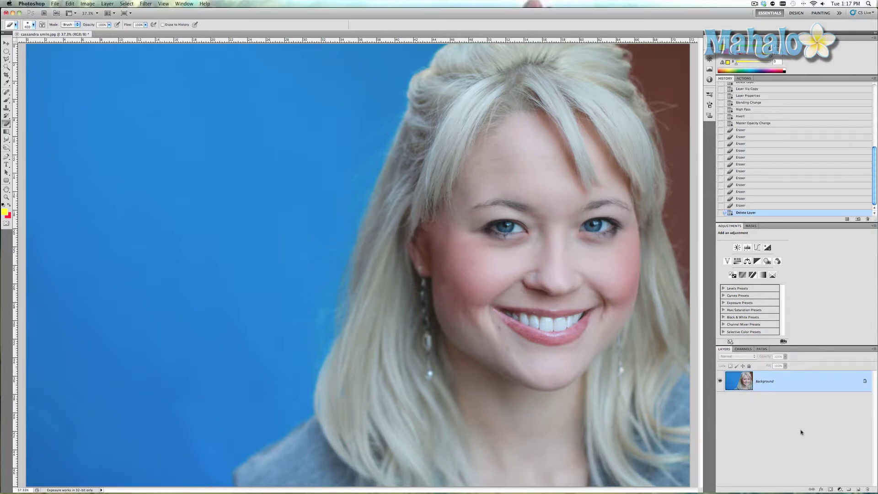
Duplicate the portrait onto a new Layer 1 with Cmd+J.
{"action": "key", "text": "super+j"}
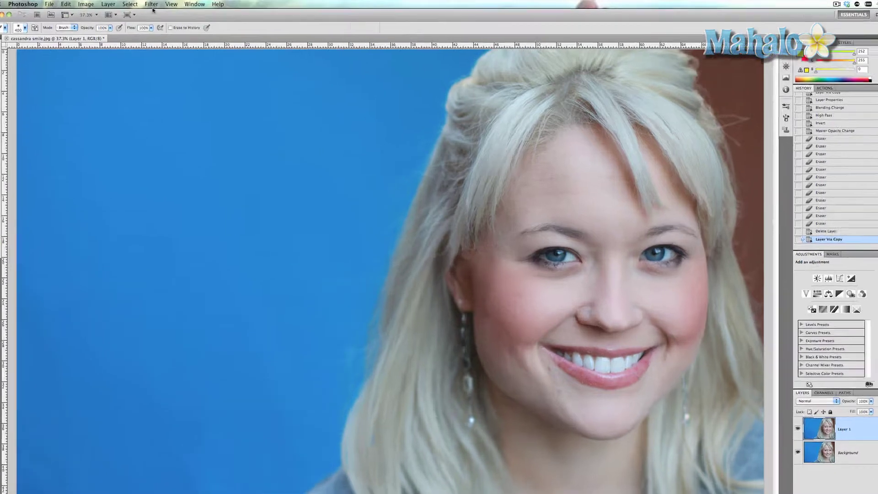
Open Filter > Blur > Surface Blur and move its dialog off the face.
{"action": "left_click", "coordinate": [146, 5]}
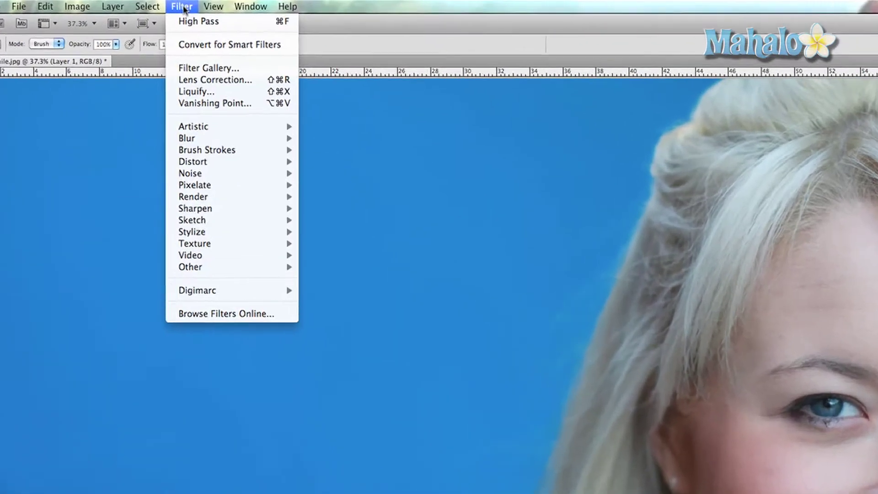
{"action": "mouse_move", "coordinate": [255, 137]}
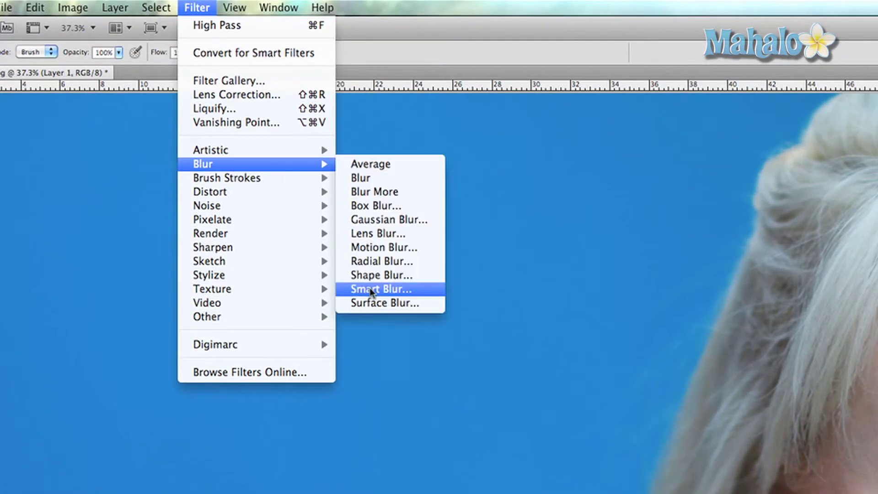
{"action": "left_click", "coordinate": [373, 302]}
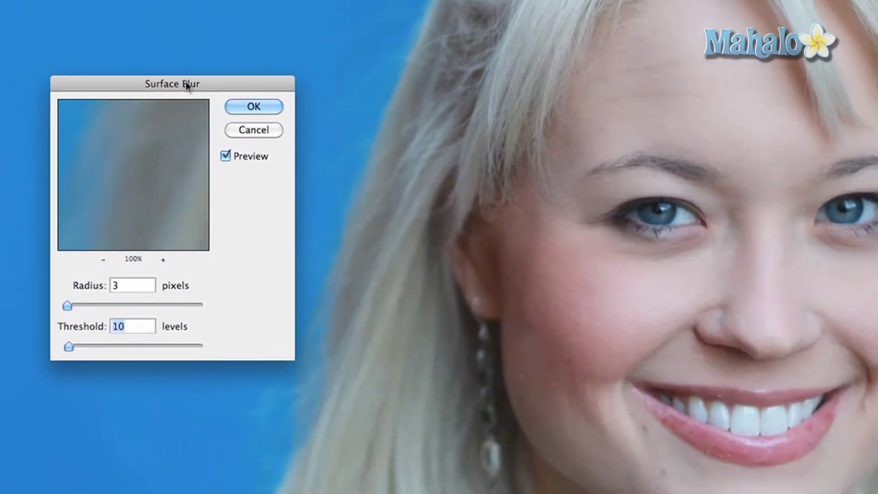
{"action": "left_click_drag", "start_coordinate": [186, 82], "coordinate": [348, 4]}
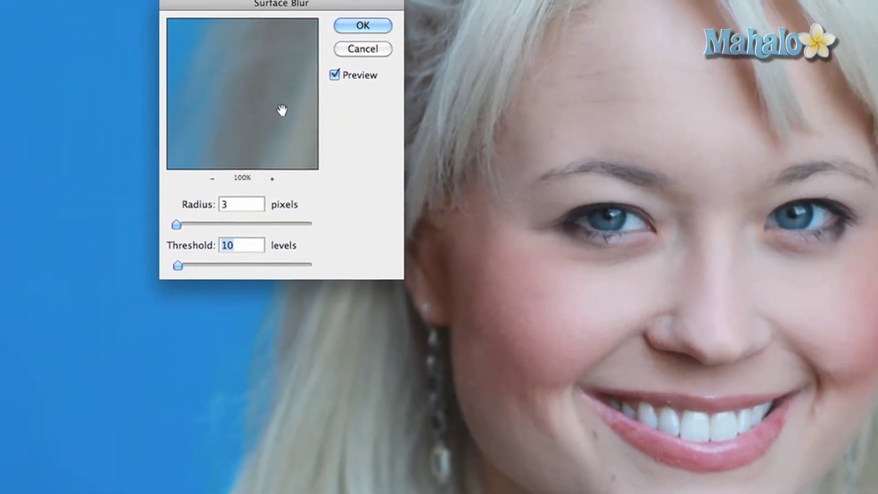
Pan the Surface Blur preview to the skin and eyelashes beside an eye.
{"action": "left_click_drag", "start_coordinate": [290, 109], "coordinate": [216, 108]}
{"action": "left_click_drag", "start_coordinate": [320, 128], "coordinate": [286, 116]}
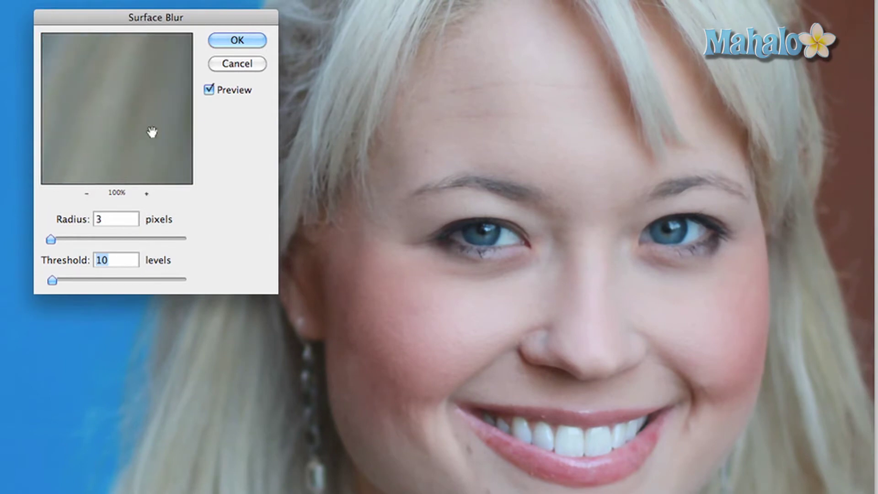
{"action": "left_click_drag", "start_coordinate": [152, 132], "coordinate": [29, 118]}
{"action": "left_click_drag", "start_coordinate": [133, 108], "coordinate": [69, 114]}
{"action": "left_click_drag", "start_coordinate": [165, 89], "coordinate": [75, 116]}
{"action": "left_click_drag", "start_coordinate": [157, 104], "coordinate": [127, 65]}
{"action": "left_click_drag", "start_coordinate": [116, 100], "coordinate": [112, 157]}
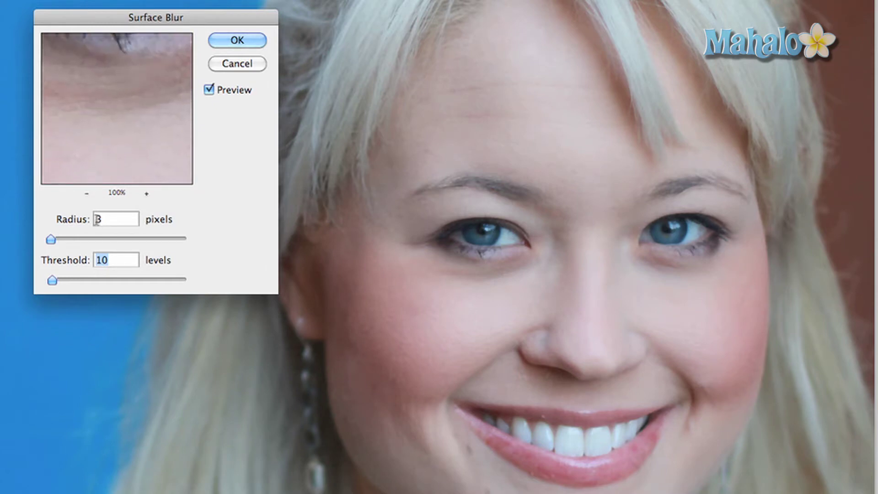
Zoom the blur preview to 67% and settle the Radius at 5 pixels.
{"action": "left_click", "coordinate": [86, 193]}
{"action": "mouse_move", "coordinate": [112, 124]}
{"action": "left_mouse_down"}
{"action": "mouse_move", "coordinate": [116, 147]}
{"action": "mouse_move", "coordinate": [112, 108]}
{"action": "mouse_move", "coordinate": [114, 137]}
{"action": "left_mouse_up"}
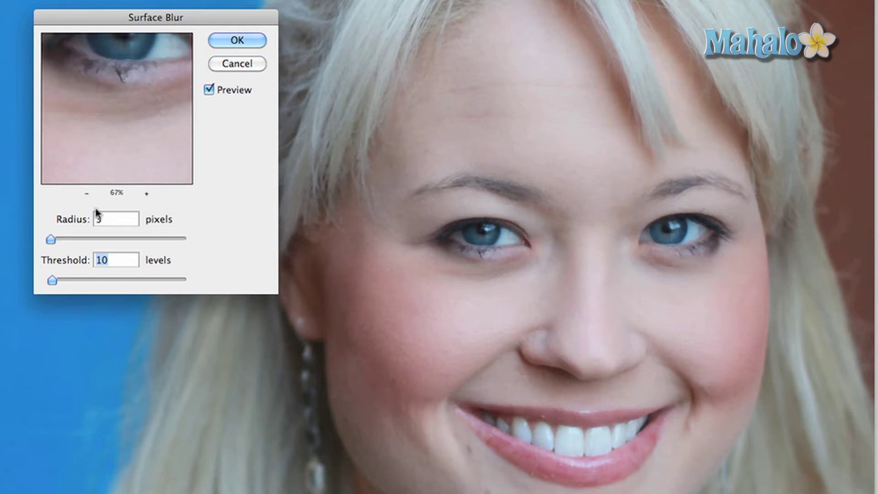
{"action": "left_click_drag", "start_coordinate": [51, 241], "coordinate": [64, 244]}
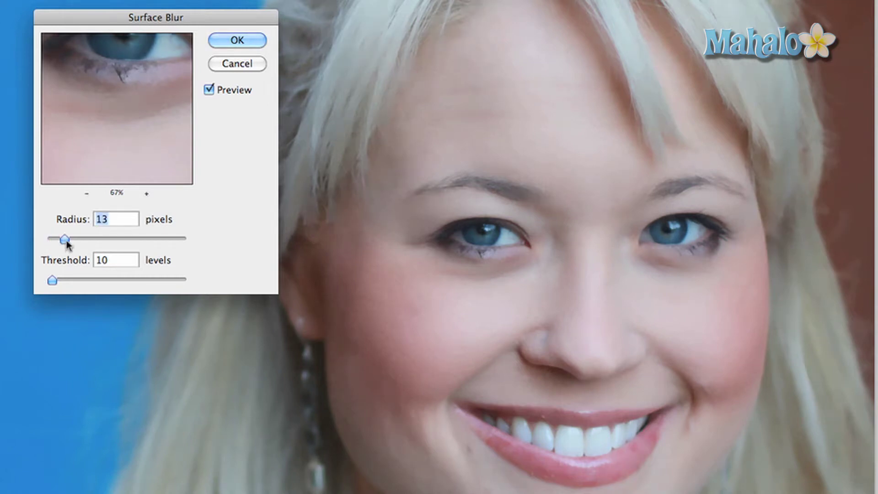
{"action": "left_click_drag", "start_coordinate": [66, 239], "coordinate": [53, 243]}
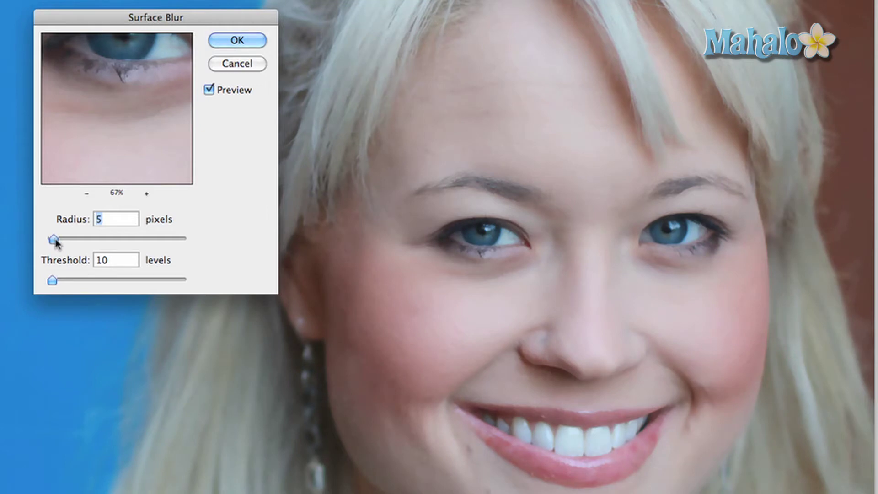
Set Threshold to 6 levels and turn Preview off to compare.
{"action": "mouse_move", "coordinate": [53, 280]}
{"action": "left_mouse_down"}
{"action": "mouse_move", "coordinate": [113, 282]}
{"action": "mouse_move", "coordinate": [59, 282]}
{"action": "left_mouse_up"}
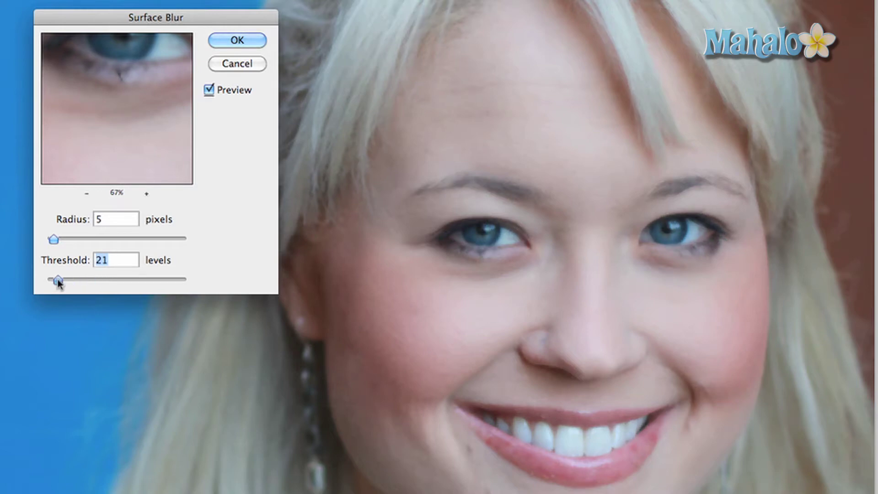
{"action": "left_click_drag", "start_coordinate": [58, 283], "coordinate": [52, 284]}
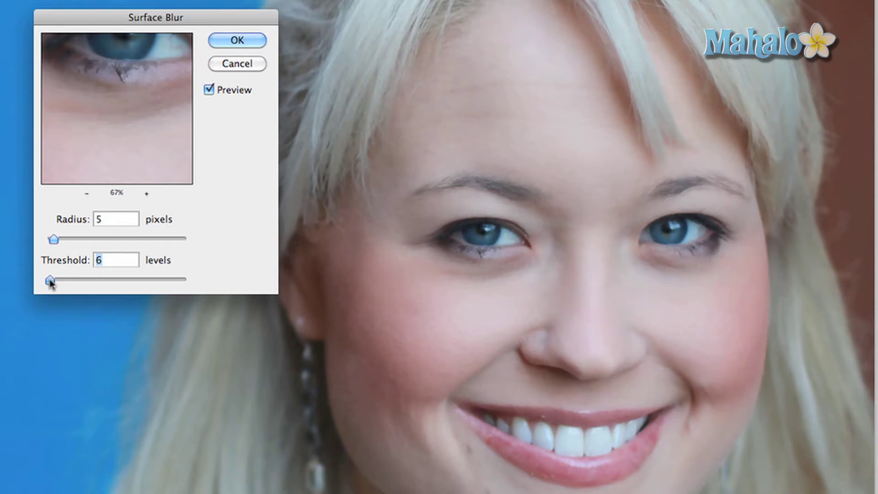
{"action": "left_click", "coordinate": [210, 91]}
Re-enable Preview, apply the Surface Blur to Layer 1, and enter Quick Mask mode.
{"action": "left_click", "coordinate": [210, 93]}
{"action": "left_click", "coordinate": [238, 40]}
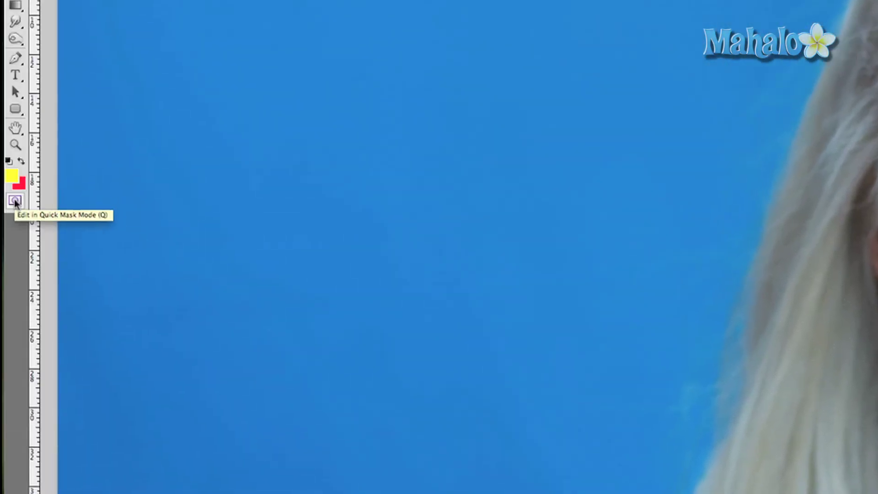
{"action": "left_click", "coordinate": [15, 201]}
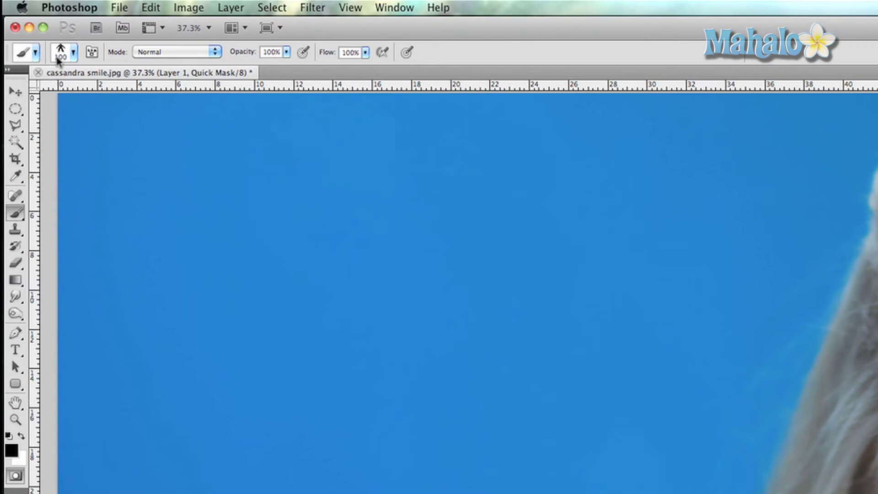
Choose a soft round 100 px brush at 0% hardness.
{"action": "left_click", "coordinate": [59, 57]}
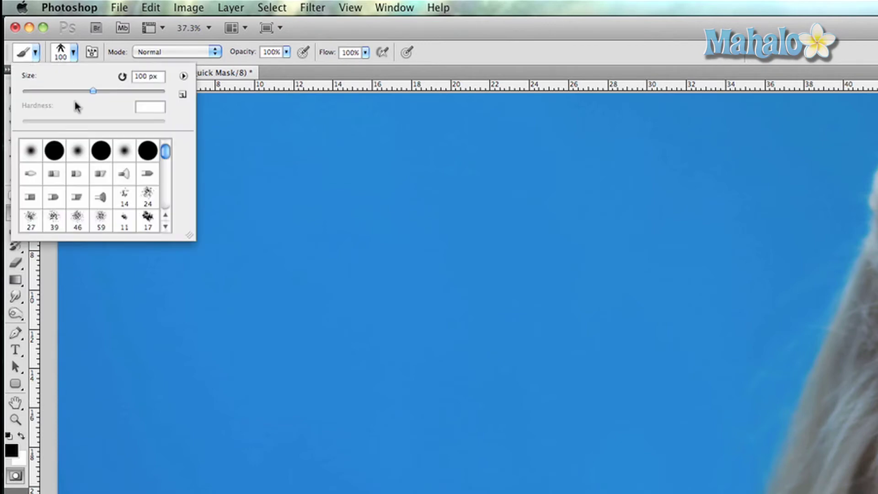
{"action": "left_click", "coordinate": [79, 153]}
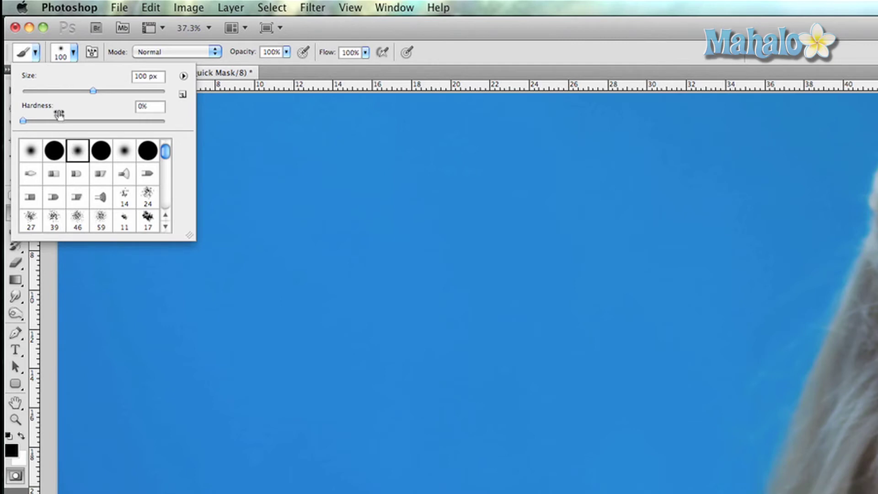
{"action": "left_click", "coordinate": [526, 54]}
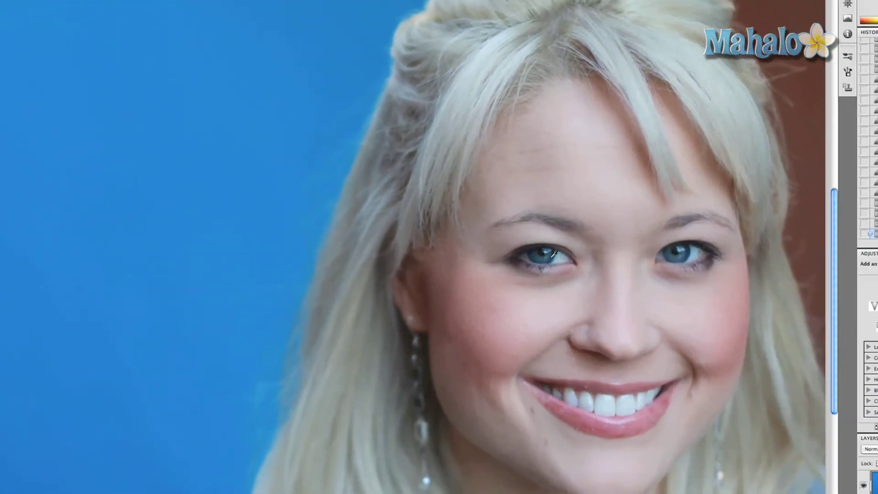
Paint the quick mask over both irises and both eyebrows.
{"action": "scroll", "coordinate": [553, 253], "scroll_direction": "up", "scroll_amount": 2}
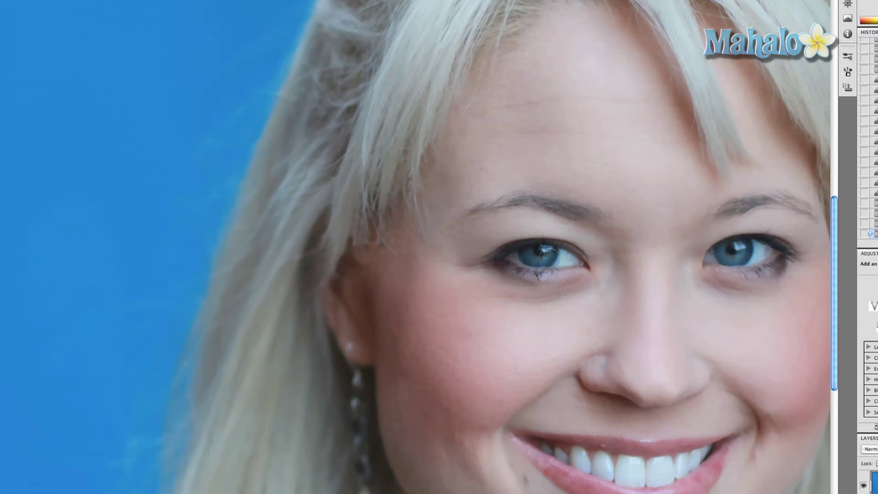
{"action": "mouse_move", "coordinate": [573, 259]}
{"action": "left_mouse_down"}
{"action": "mouse_move", "coordinate": [516, 256]}
{"action": "mouse_move", "coordinate": [563, 252]}
{"action": "mouse_move", "coordinate": [520, 256]}
{"action": "mouse_move", "coordinate": [565, 260]}
{"action": "left_mouse_up"}
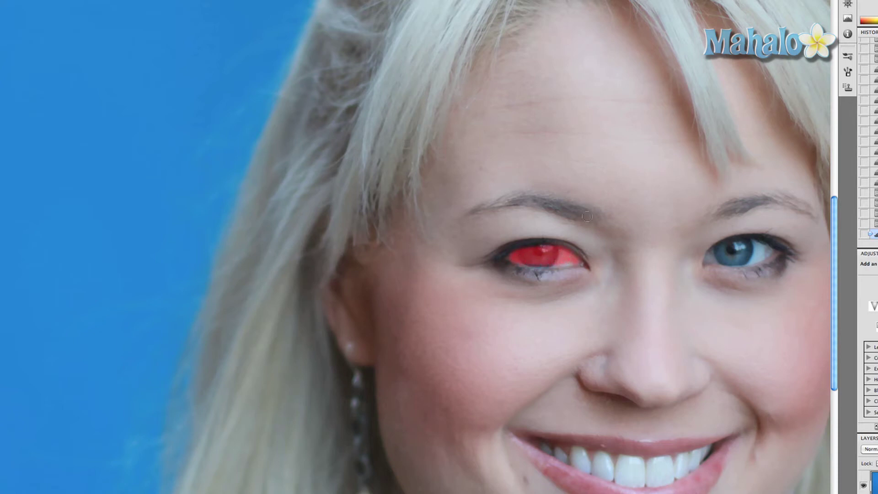
{"action": "mouse_move", "coordinate": [533, 201]}
{"action": "left_mouse_down"}
{"action": "mouse_move", "coordinate": [470, 213]}
{"action": "mouse_move", "coordinate": [528, 203]}
{"action": "mouse_move", "coordinate": [587, 220]}
{"action": "mouse_move", "coordinate": [558, 222]}
{"action": "left_mouse_up"}
{"action": "scroll", "coordinate": [531, 202], "scroll_direction": "up", "scroll_amount": 1}
{"action": "scroll", "coordinate": [558, 222], "scroll_direction": "right", "scroll_amount": 3}
{"action": "scroll", "coordinate": [510, 281], "scroll_direction": "right", "scroll_amount": 5}
{"action": "mouse_move", "coordinate": [617, 258]}
{"action": "left_mouse_down"}
{"action": "mouse_move", "coordinate": [667, 257]}
{"action": "mouse_move", "coordinate": [615, 272]}
{"action": "mouse_move", "coordinate": [655, 253]}
{"action": "left_mouse_up"}
{"action": "mouse_move", "coordinate": [615, 224]}
{"action": "left_mouse_down"}
{"action": "mouse_move", "coordinate": [682, 206]}
{"action": "mouse_move", "coordinate": [714, 222]}
{"action": "mouse_move", "coordinate": [627, 224]}
{"action": "left_mouse_up"}
Paint the quick mask over the upper and lower lips.
{"action": "mouse_move", "coordinate": [413, 442]}
{"action": "left_mouse_down"}
{"action": "mouse_move", "coordinate": [532, 456]}
{"action": "mouse_move", "coordinate": [630, 449]}
{"action": "mouse_move", "coordinate": [606, 493]}
{"action": "left_mouse_up"}
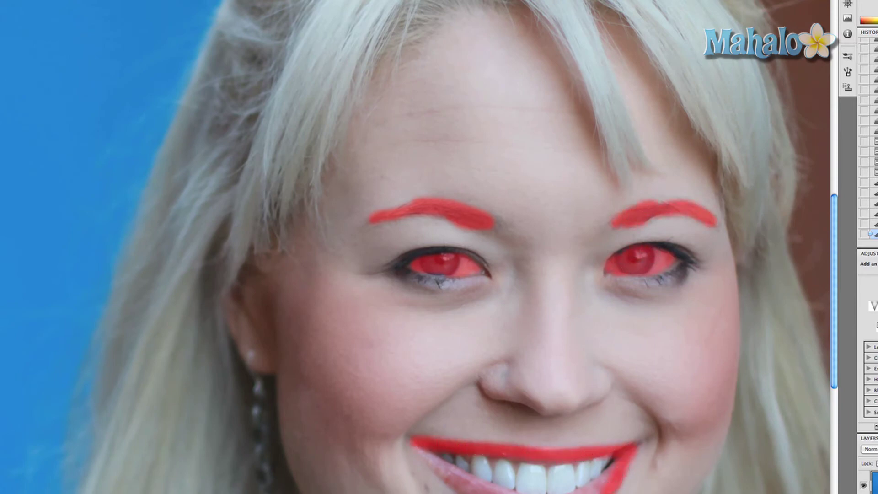
{"action": "mouse_move", "coordinate": [475, 492]}
{"action": "left_mouse_down"}
{"action": "mouse_move", "coordinate": [423, 452]}
{"action": "mouse_move", "coordinate": [466, 464]}
{"action": "mouse_move", "coordinate": [613, 457]}
{"action": "mouse_move", "coordinate": [553, 493]}
{"action": "mouse_move", "coordinate": [539, 475]}
{"action": "mouse_move", "coordinate": [590, 484]}
{"action": "left_mouse_up"}
{"action": "scroll", "coordinate": [530, 412], "scroll_direction": "down", "scroll_amount": 1}
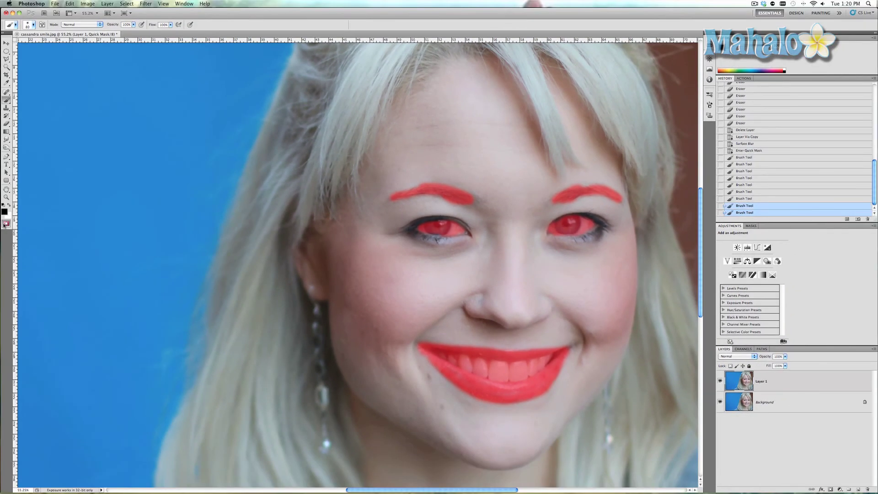
Exit Quick Mask to get a selection and add it as Layer 1's layer mask.
{"action": "left_click", "coordinate": [6, 223]}
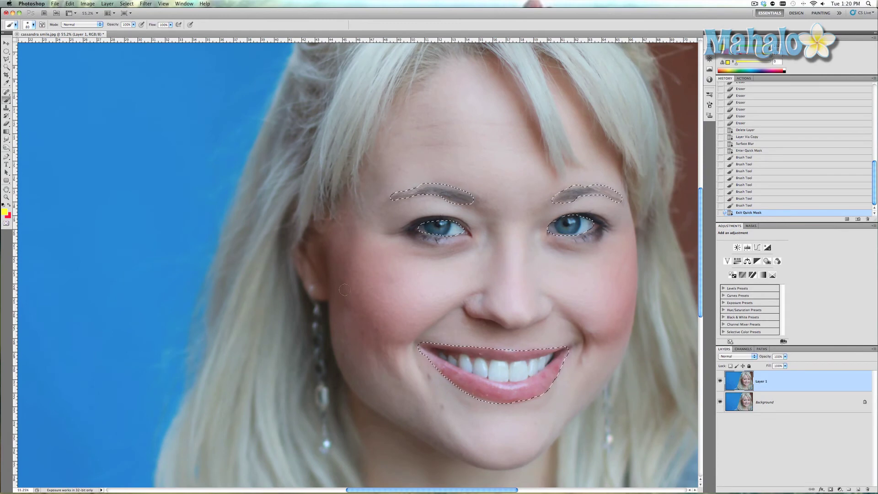
{"action": "scroll", "coordinate": [344, 290], "scroll_direction": "up", "scroll_amount": 2}
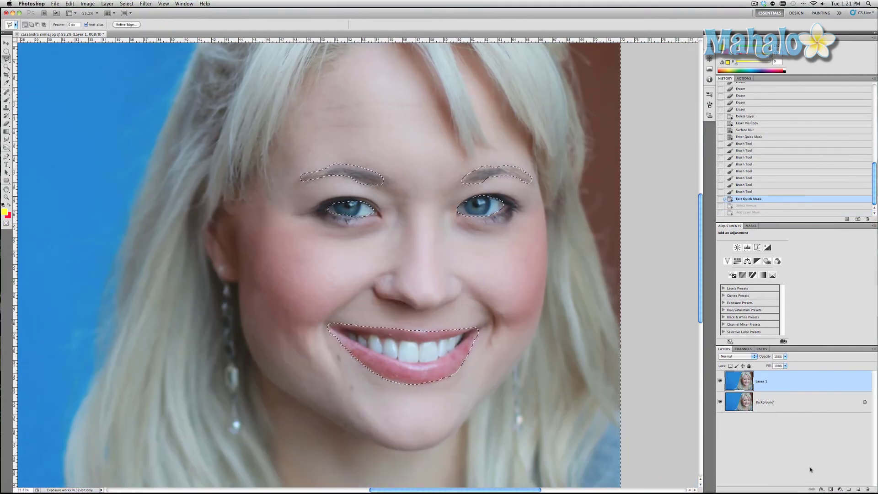
{"action": "left_click", "coordinate": [830, 490]}
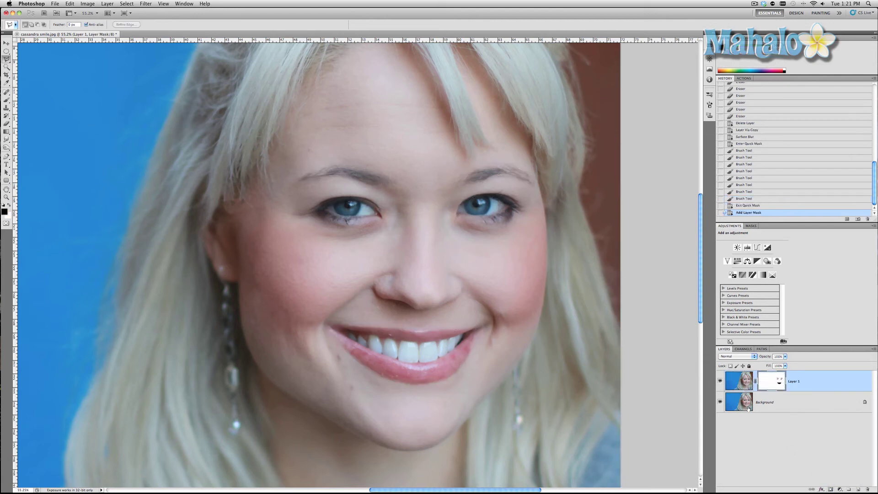